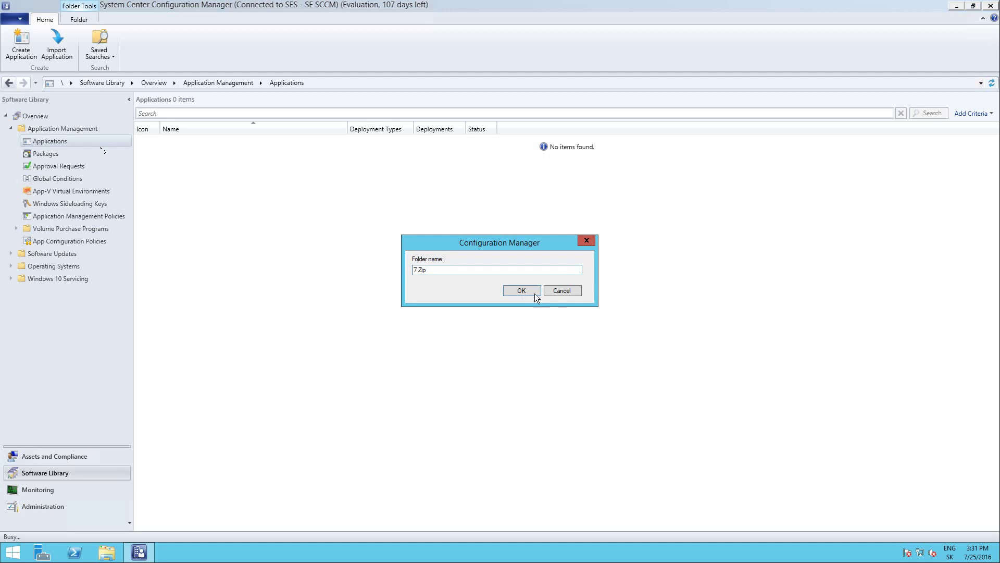
Step: Create the applications folder "7 Zip" and start creating a new application inside it
{"action": "left_click", "coordinate": [518, 290]}
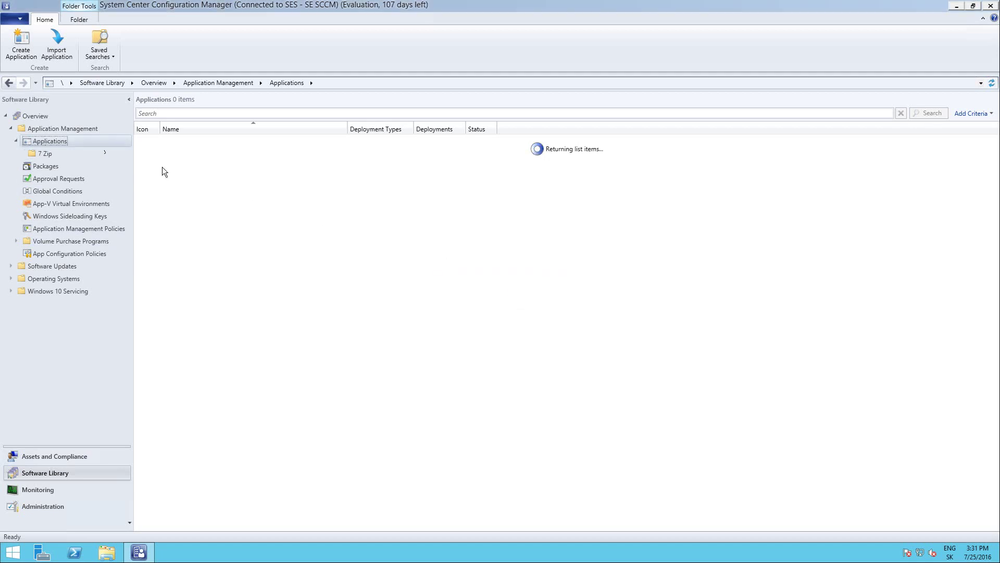
{"action": "left_click", "coordinate": [45, 153]}
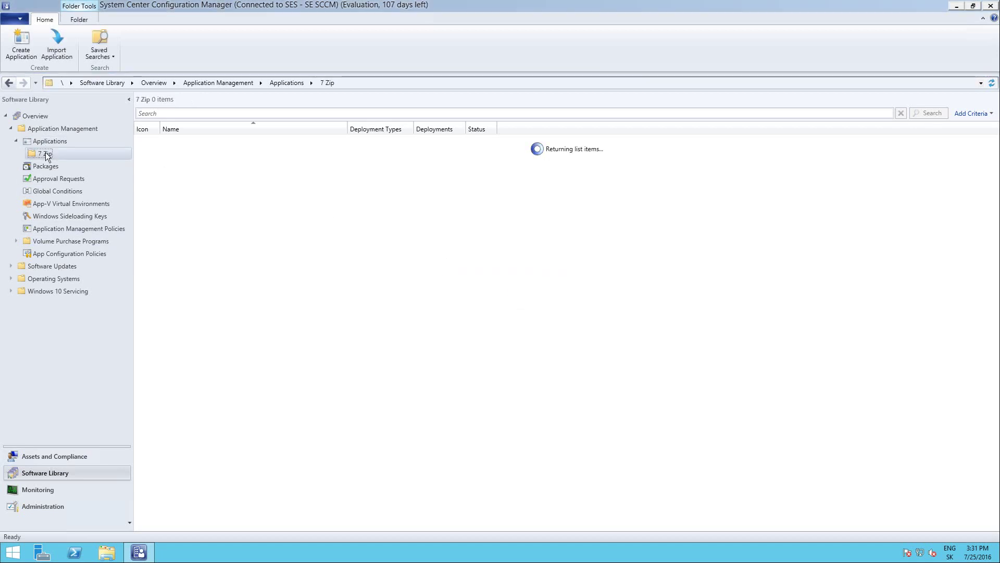
{"action": "right_click", "coordinate": [46, 153]}
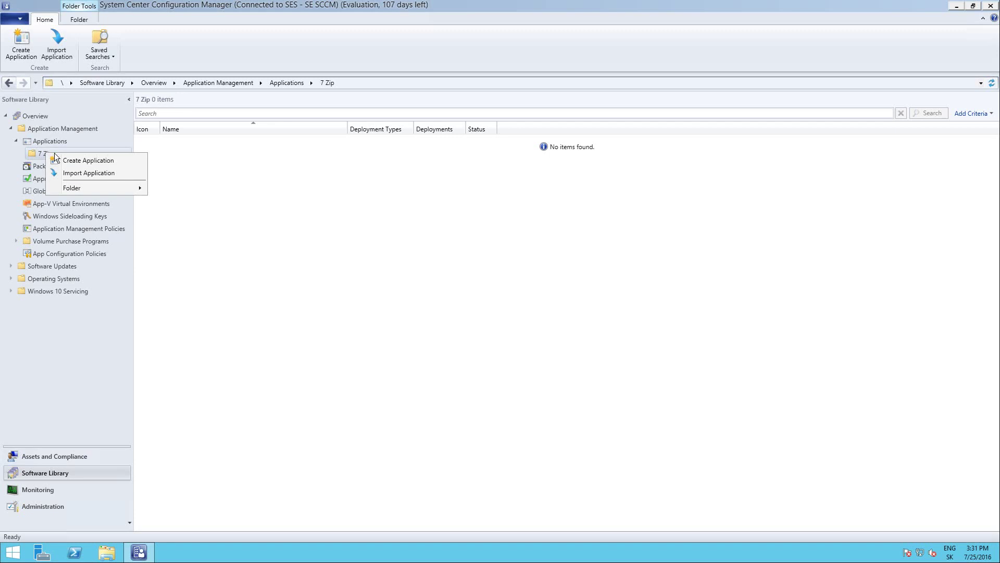
{"action": "left_click", "coordinate": [81, 161]}
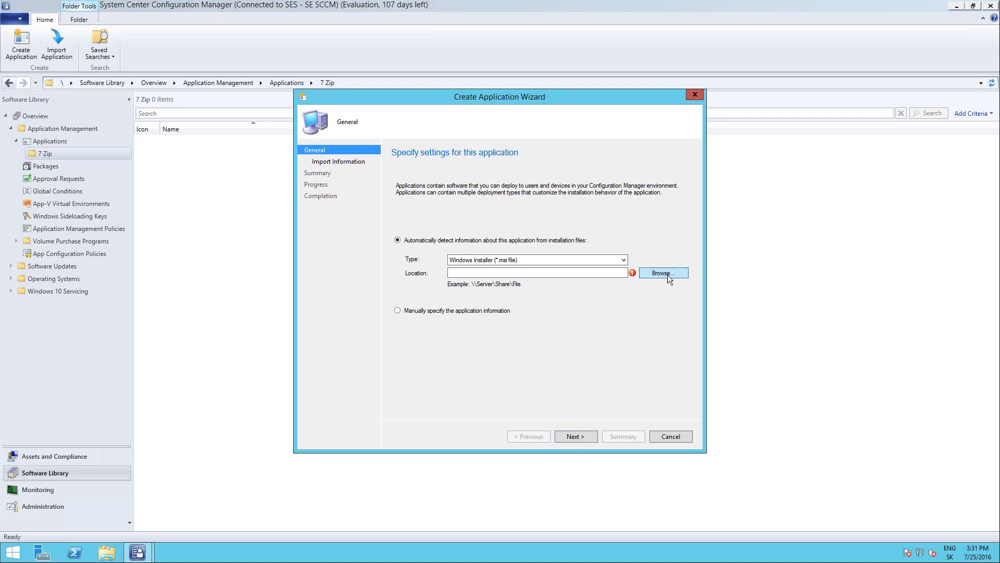
Step: Load the 7z1602-x64 Windows Installer file from the sccm apps 7Zip share and import its application information
{"action": "left_click", "coordinate": [667, 274]}
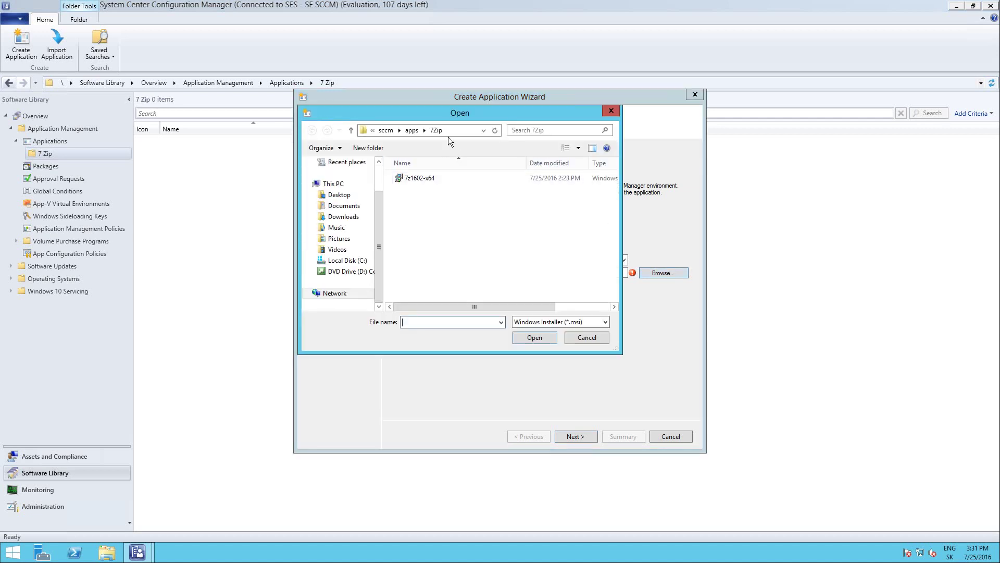
{"action": "double_click", "coordinate": [420, 178]}
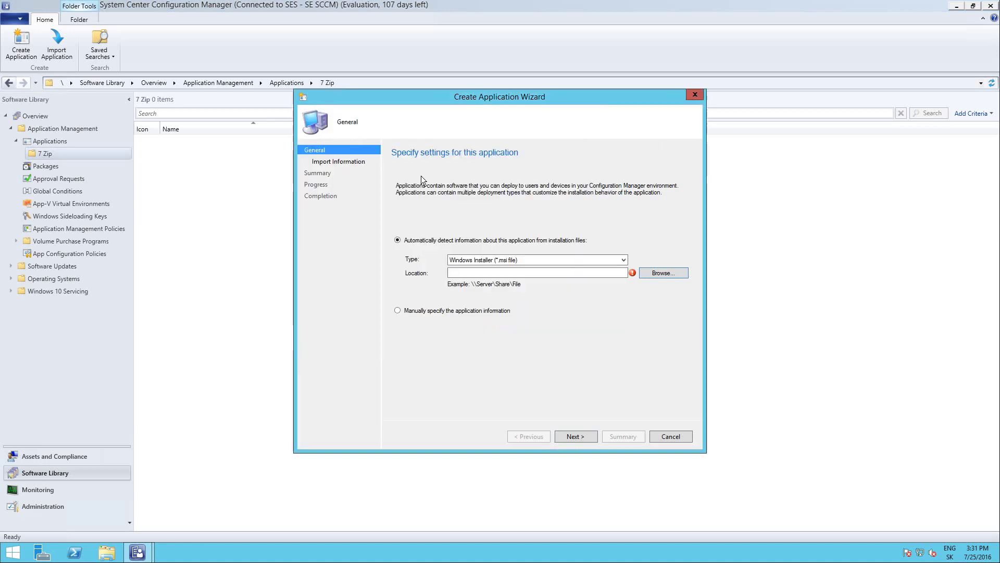
{"action": "left_click", "coordinate": [582, 439]}
{"action": "left_click", "coordinate": [548, 313]}
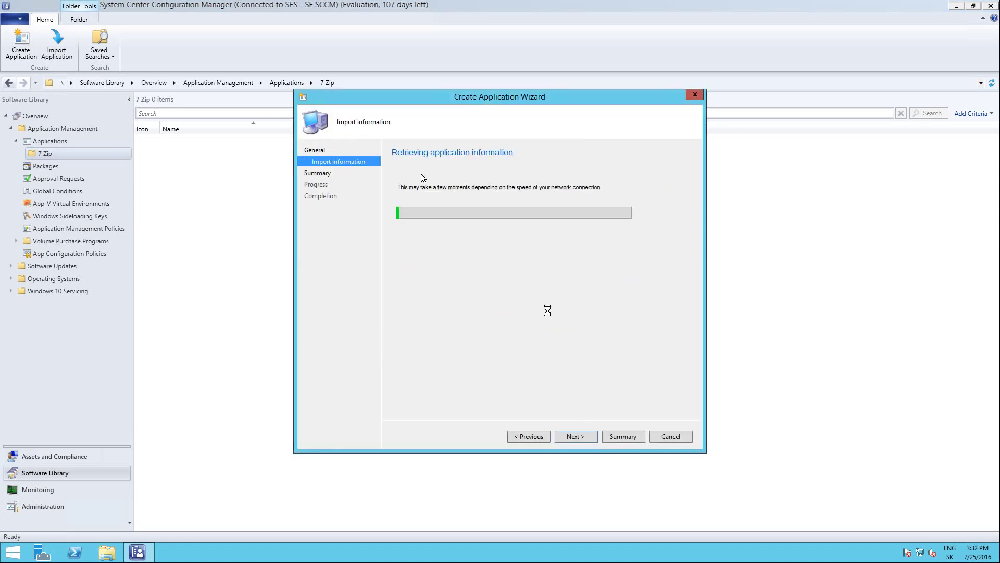
{"action": "left_click", "coordinate": [582, 436]}
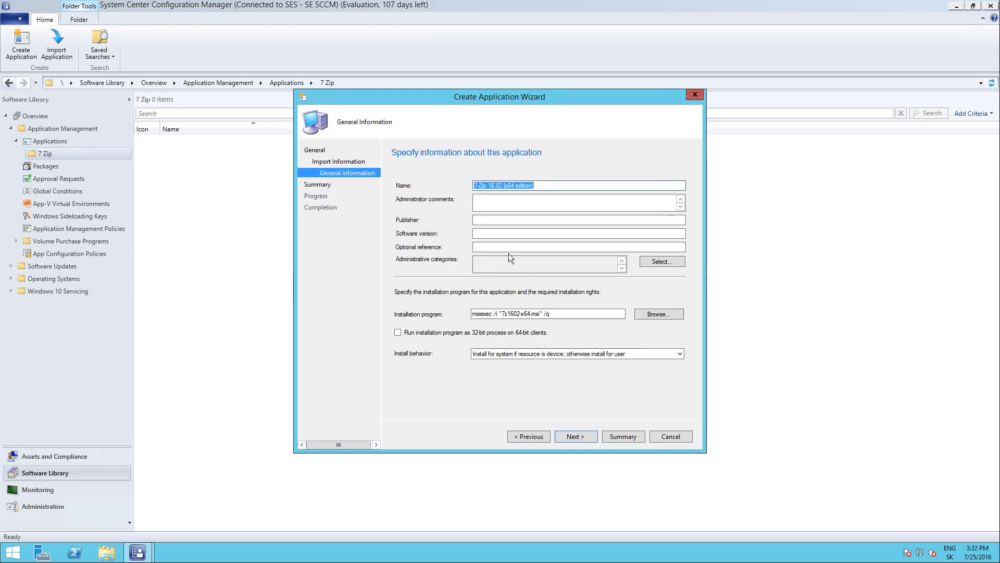
Step: Enter the publisher's name and set the software version to 16.02 for the 7-Zip application
{"action": "left_click", "coordinate": [482, 219]}
{"action": "type", "text": "Ig"}
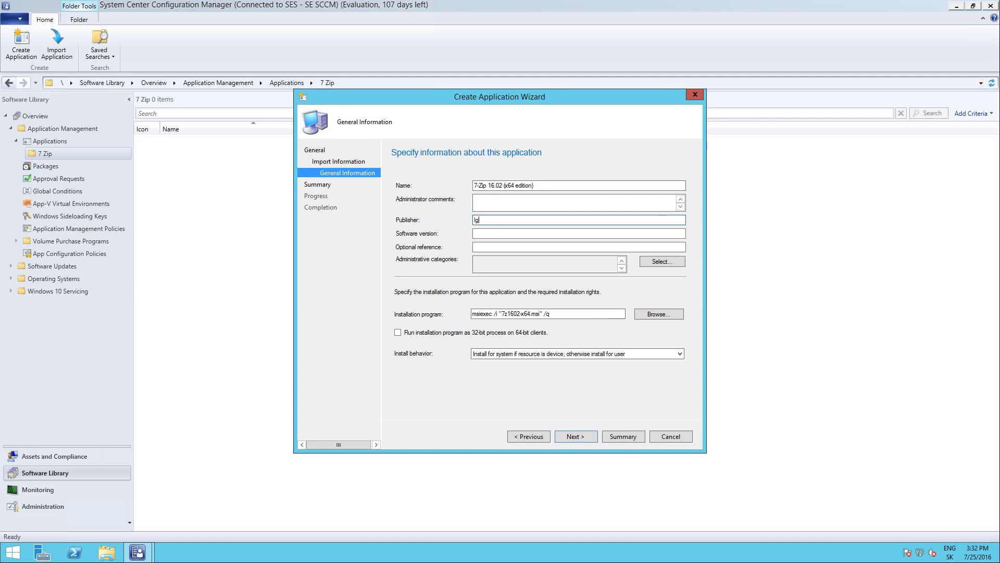
{"action": "type", "text": "or Pavlov"}
{"action": "left_click", "coordinate": [507, 234]}
{"action": "type", "text": "16"}
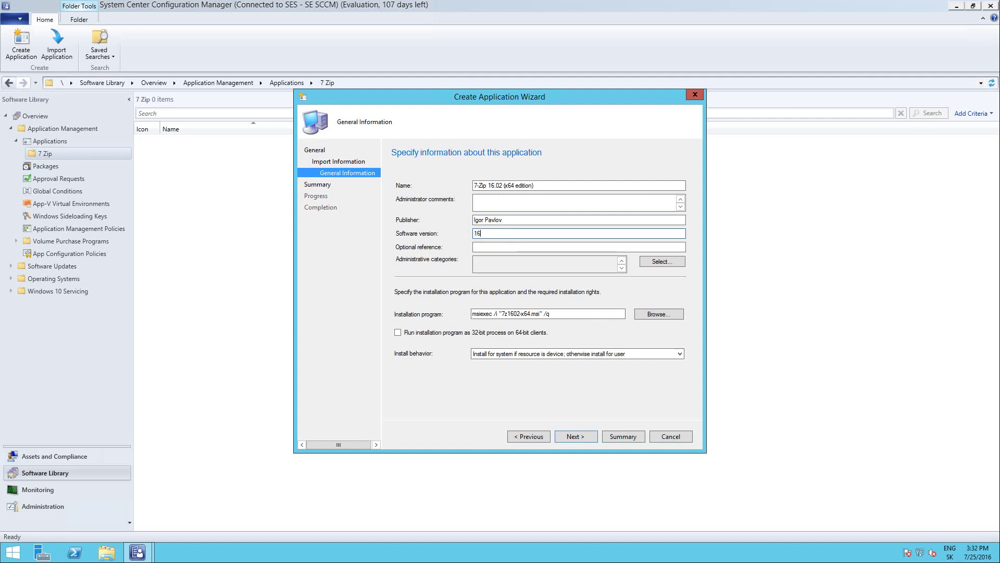
{"action": "type", "text": ".02"}
Step: Set the install behavior to "Install for system" and complete the creation of the application
{"action": "left_click", "coordinate": [535, 352]}
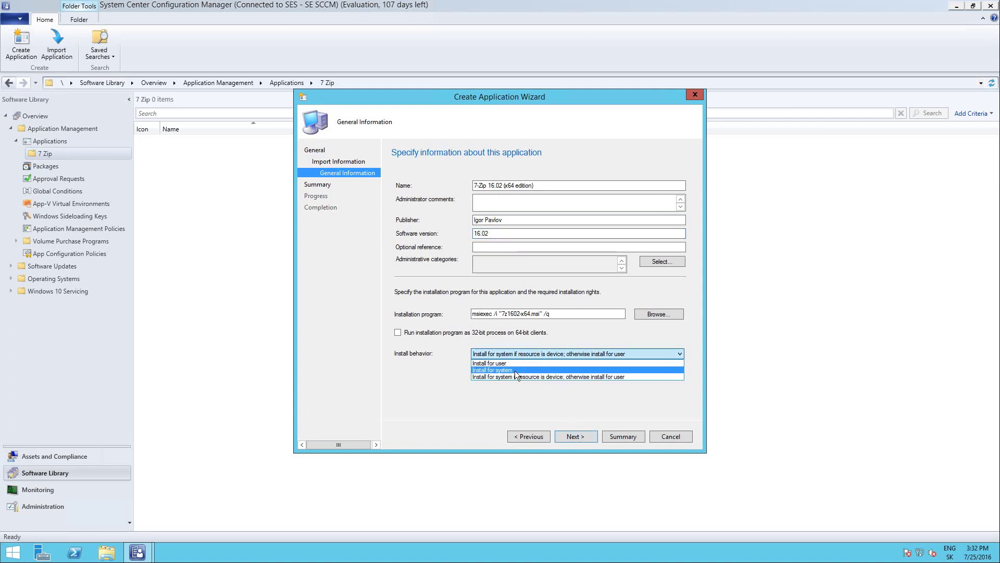
{"action": "left_click", "coordinate": [515, 370]}
{"action": "left_click", "coordinate": [580, 436]}
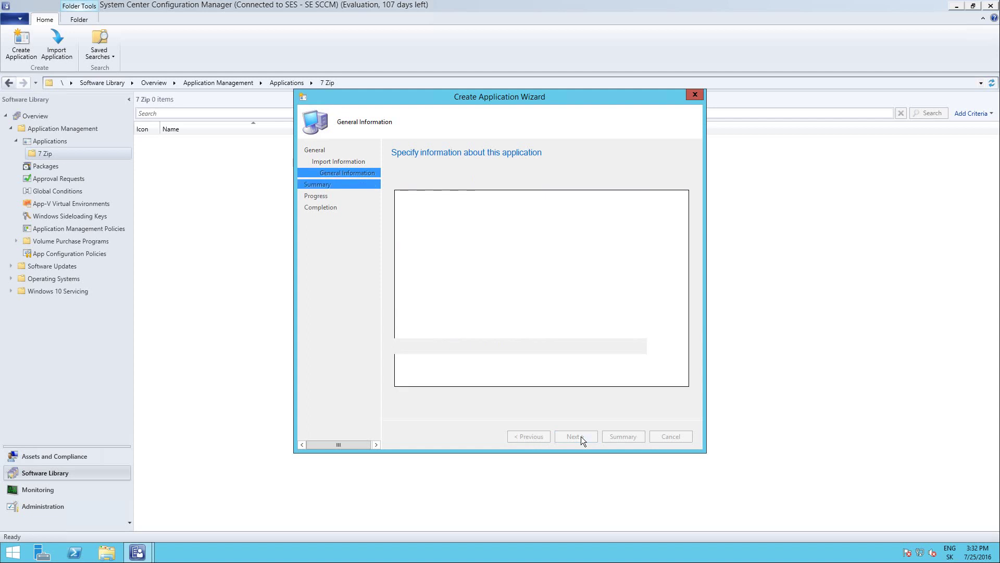
{"action": "left_click", "coordinate": [580, 436]}
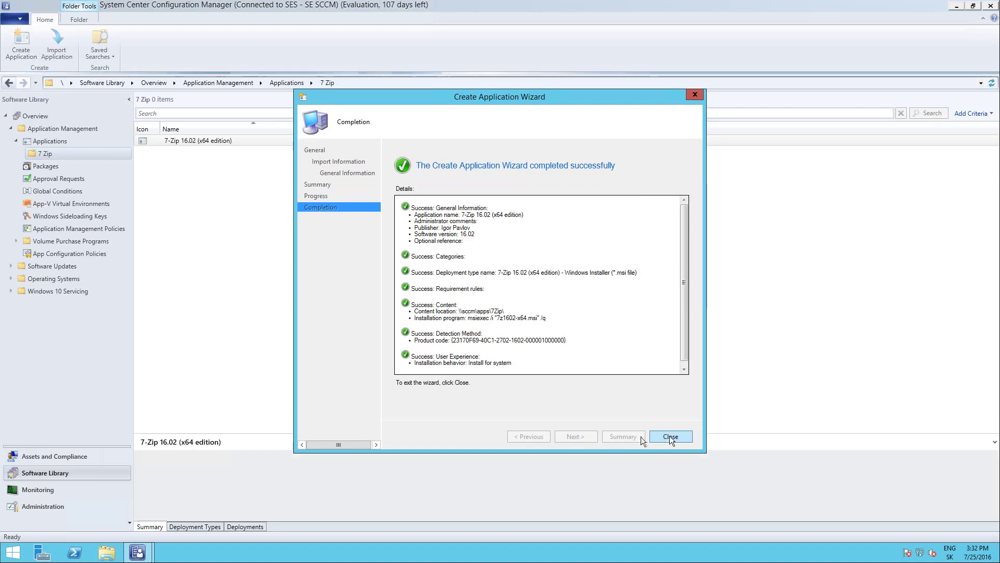
{"action": "left_click", "coordinate": [670, 436]}
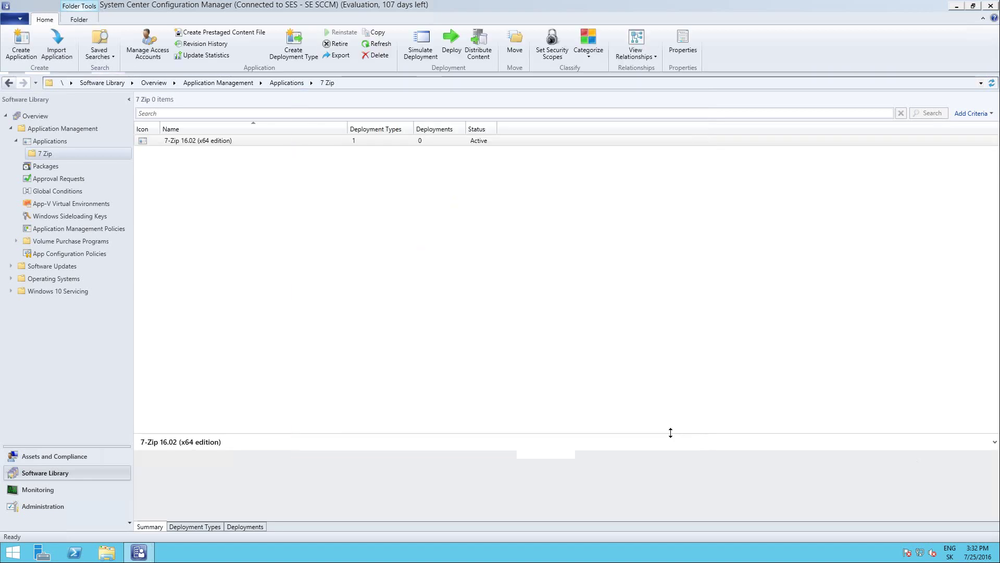
Step: Assign the Office user category to the 7-Zip 16.02 (x64 edition) application in its Application Catalog properties
{"action": "right_click", "coordinate": [243, 143]}
{"action": "left_click", "coordinate": [287, 388]}
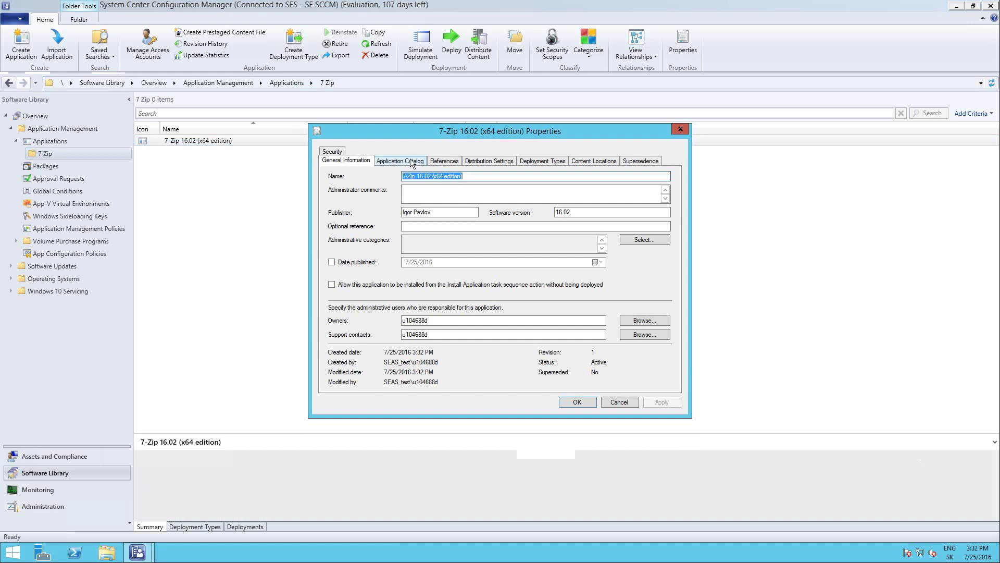
{"action": "left_click", "coordinate": [411, 162]}
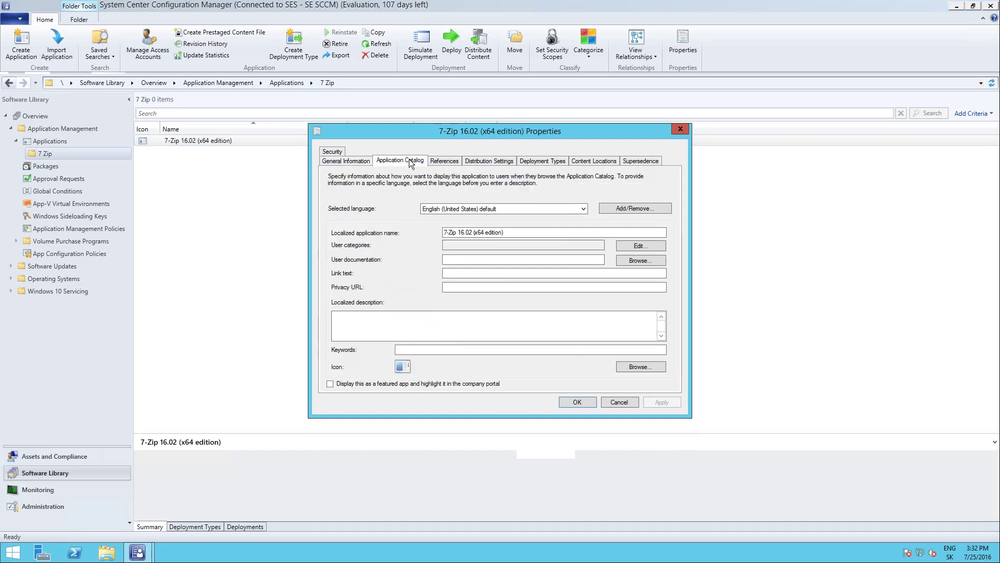
{"action": "left_click", "coordinate": [633, 249]}
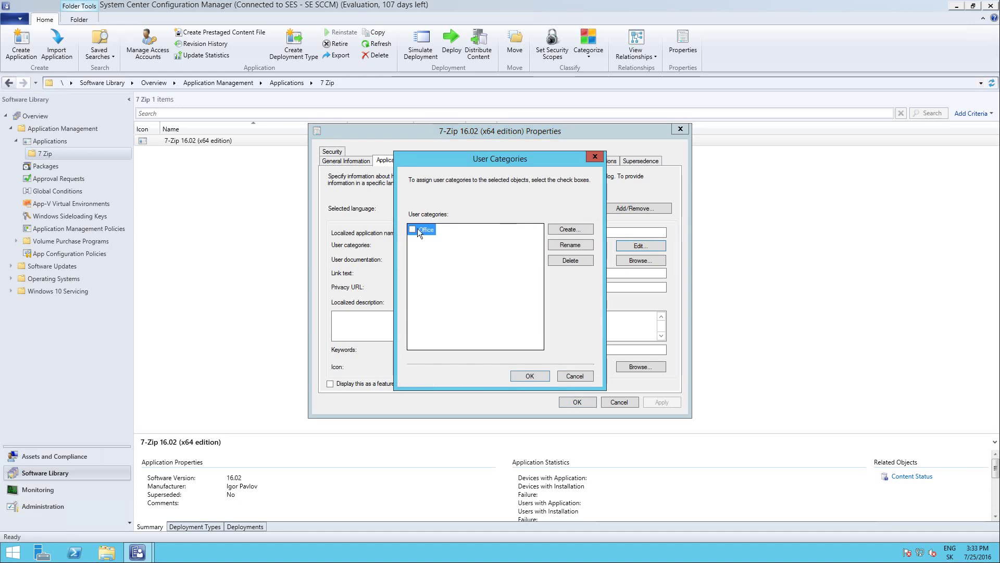
{"action": "left_click", "coordinate": [531, 374]}
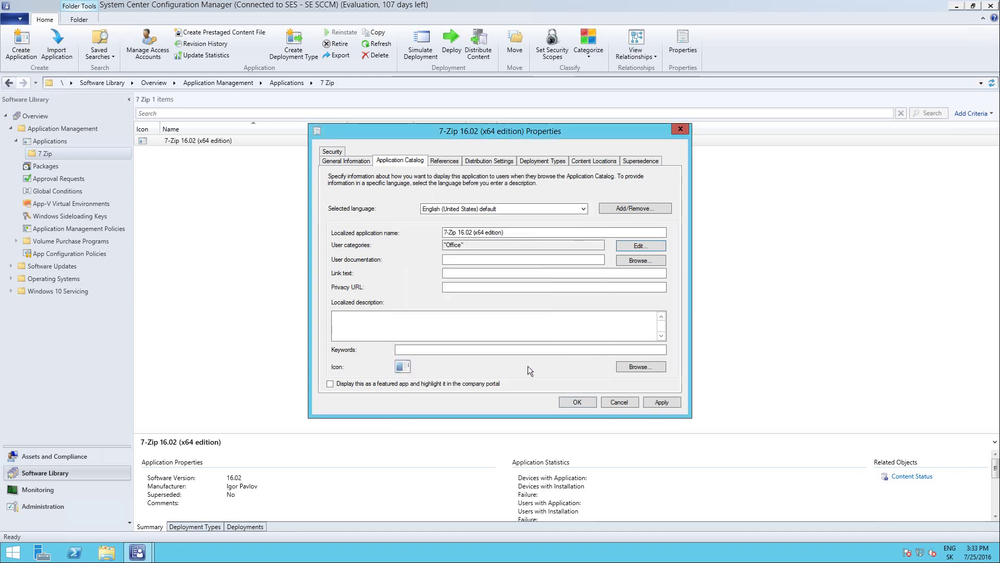
Step: Review the content, programs, detection method and user experience settings of the 7-Zip Windows Installer deployment type
{"action": "left_click", "coordinate": [532, 161]}
{"action": "left_click", "coordinate": [457, 234]}
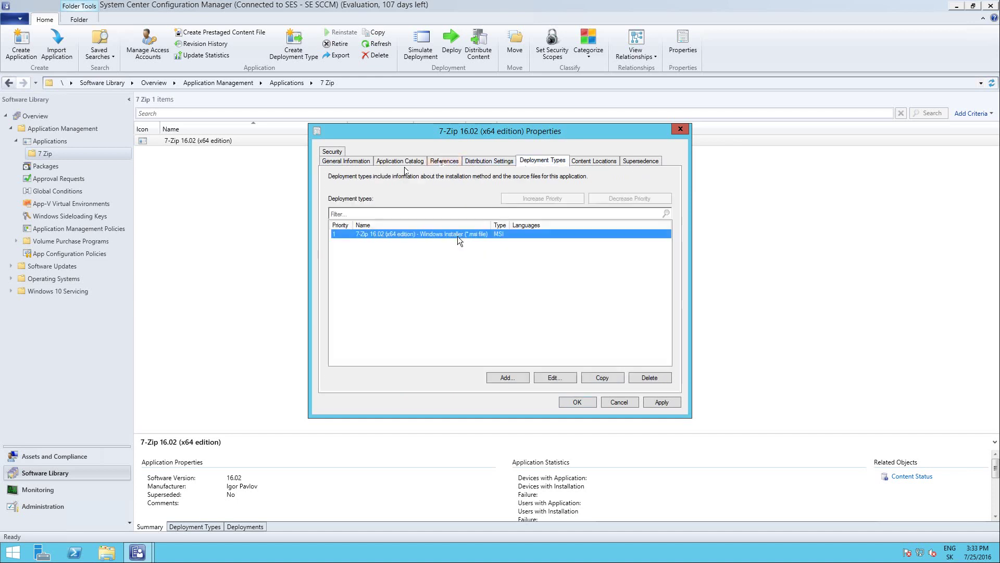
{"action": "left_click", "coordinate": [561, 377]}
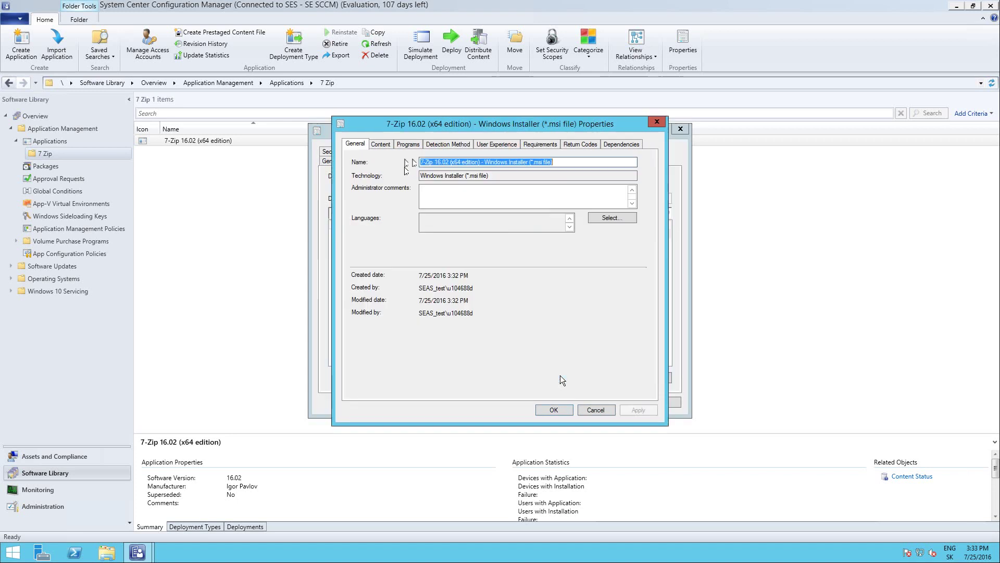
{"action": "left_click", "coordinate": [391, 144]}
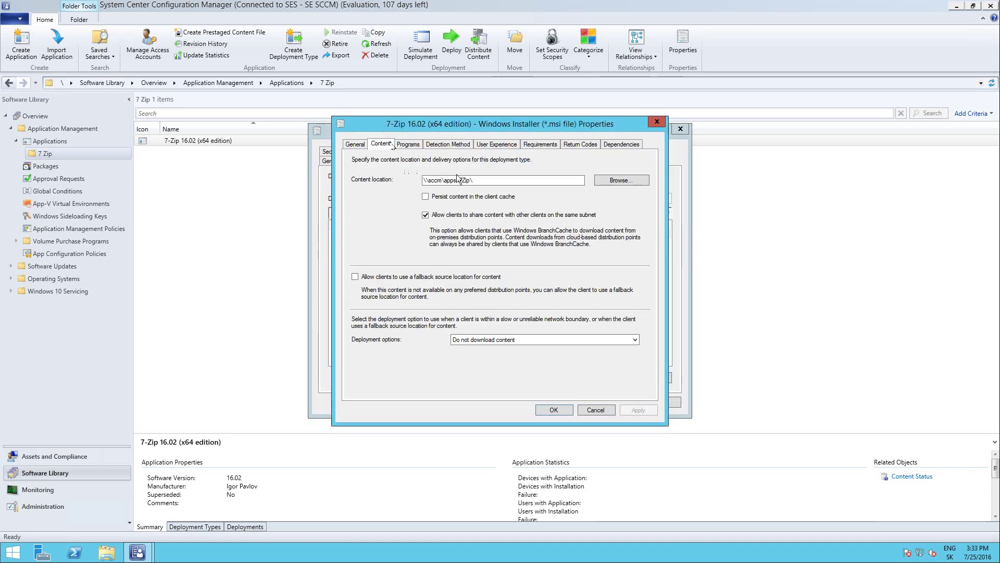
{"action": "left_click", "coordinate": [417, 146]}
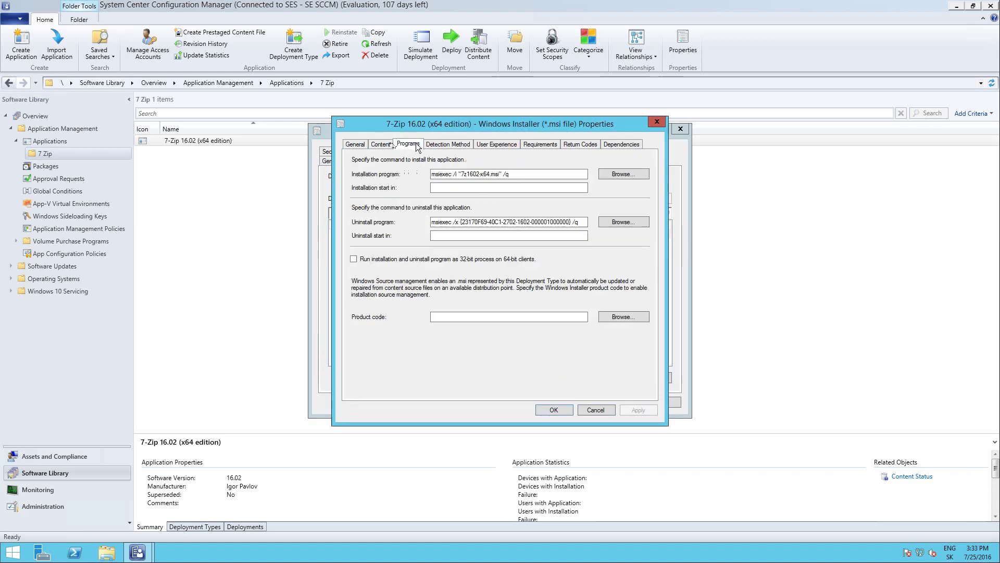
{"action": "left_click", "coordinate": [453, 145]}
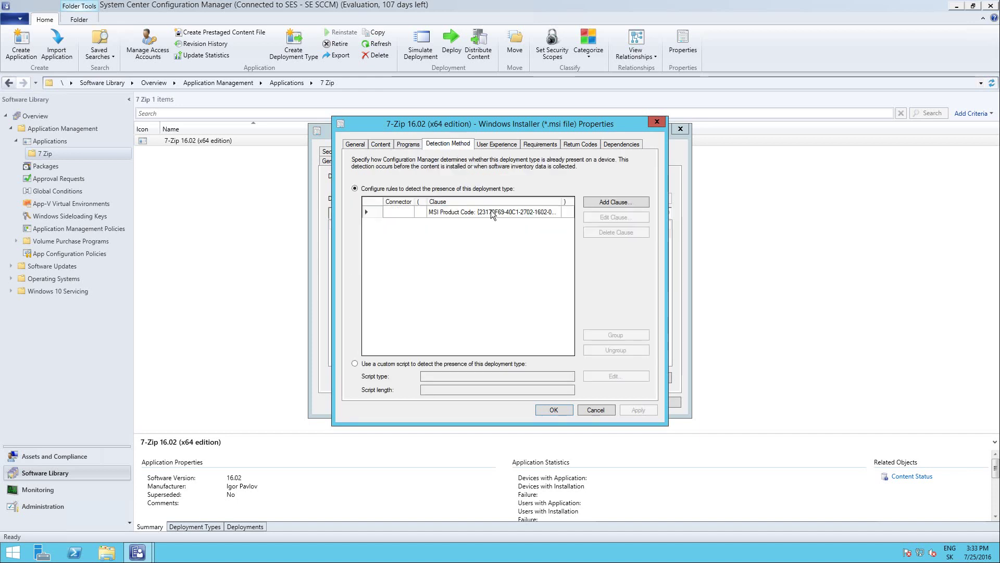
{"action": "left_click", "coordinate": [496, 145]}
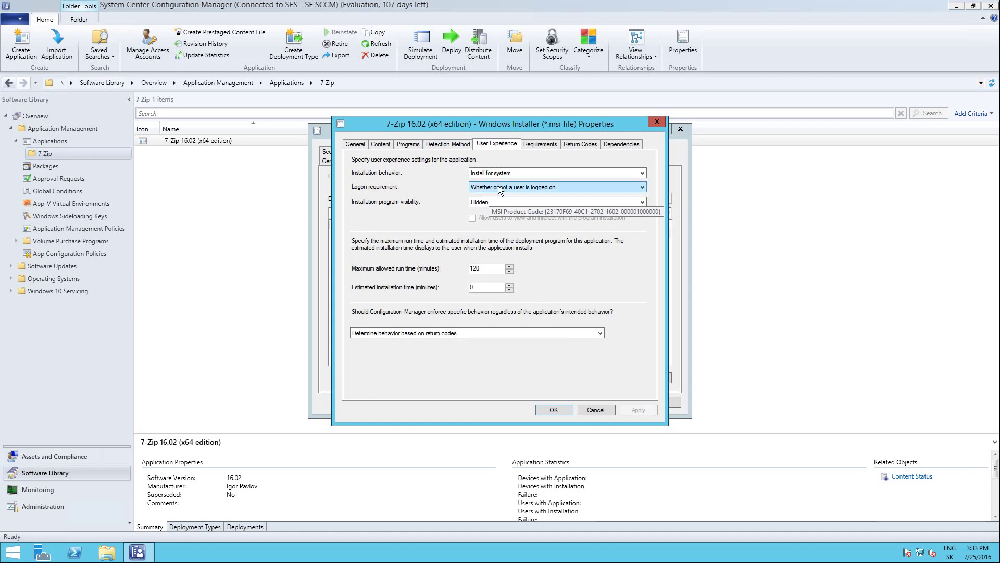
Step: Add an operating system requirement of one of All Windows 10 (64-bit) or All Windows Server 2012 R2 (64-bit), and save the deployment type
{"action": "left_click", "coordinate": [535, 146]}
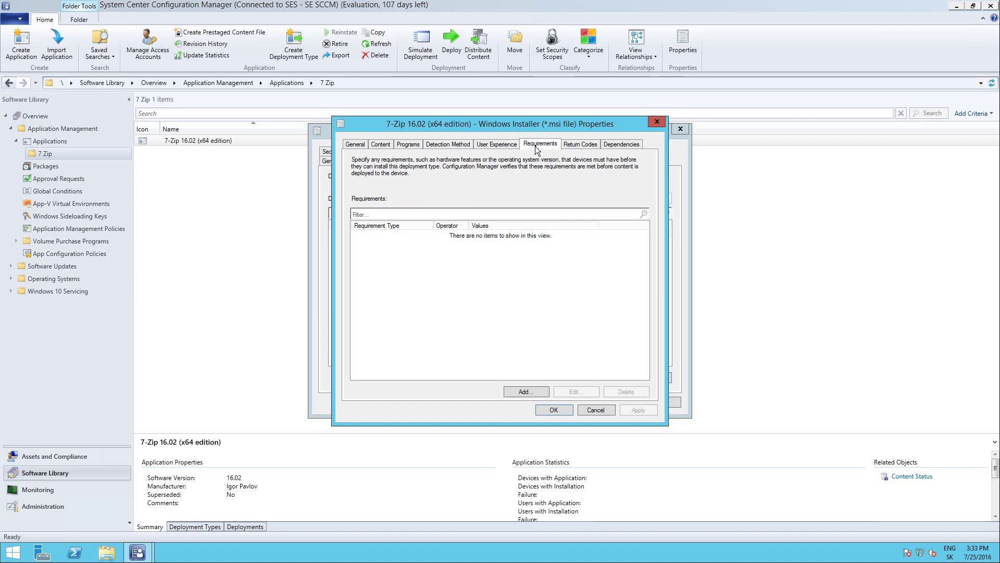
{"action": "left_click", "coordinate": [523, 391]}
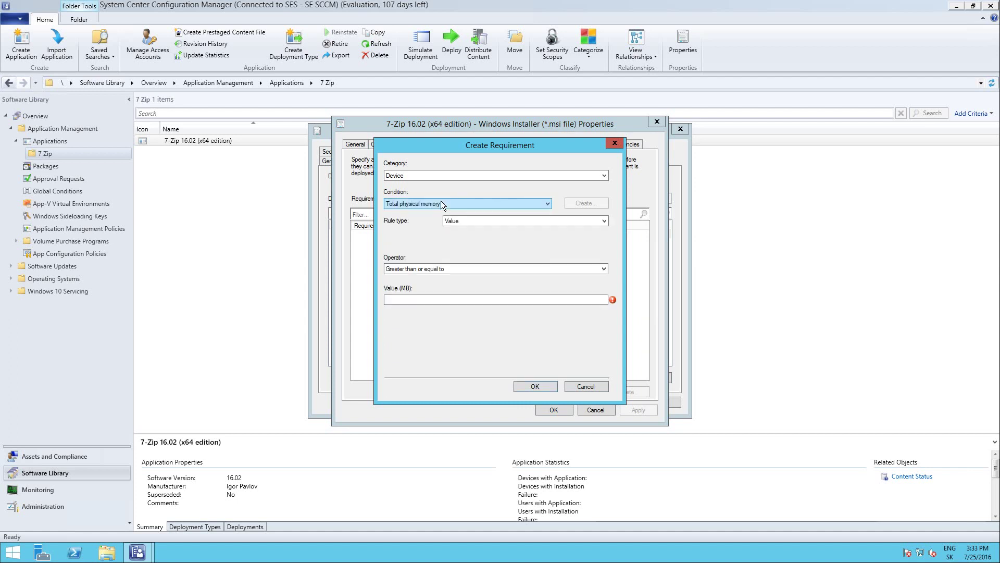
{"action": "left_click", "coordinate": [441, 201]}
{"action": "left_click", "coordinate": [423, 245]}
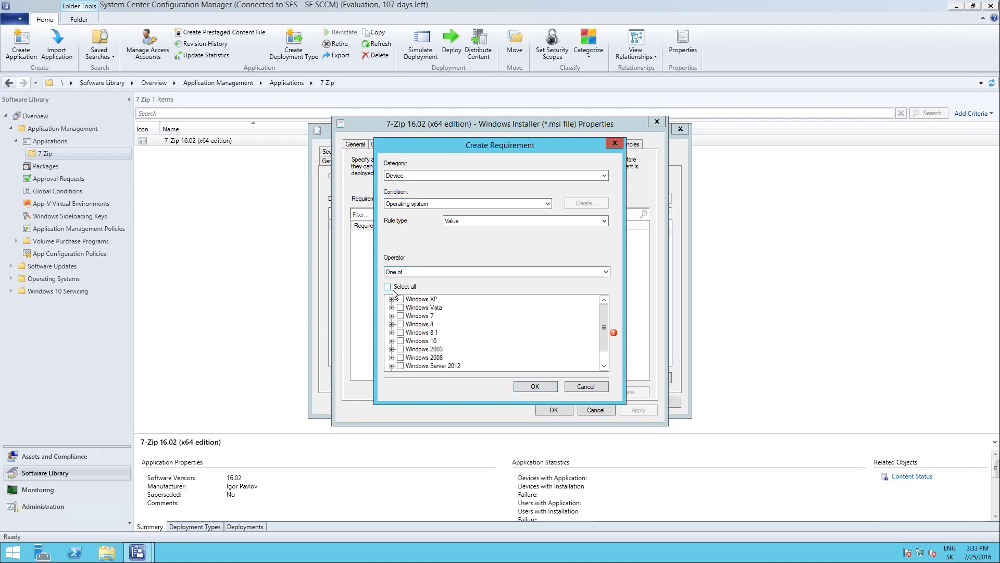
{"action": "left_click", "coordinate": [391, 341]}
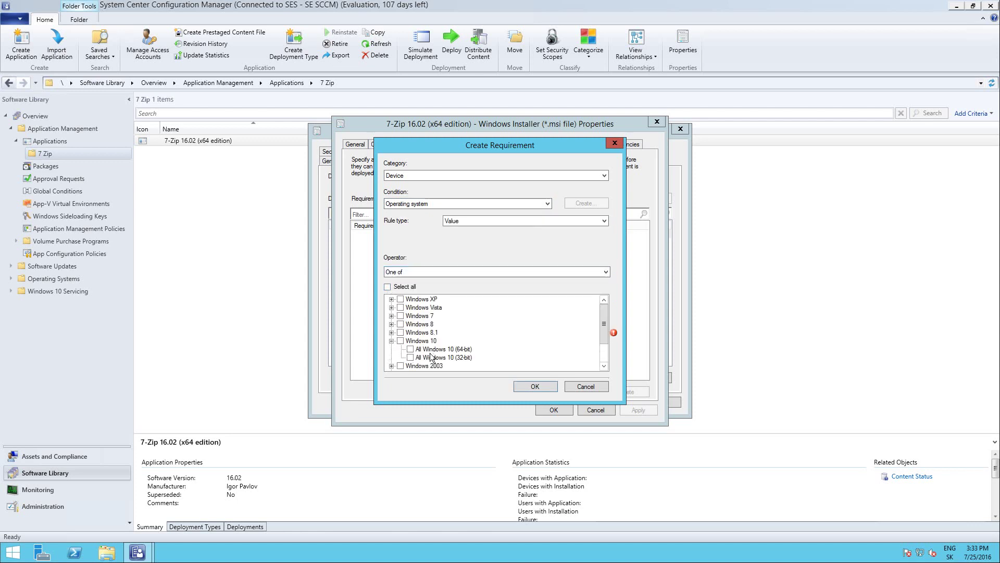
{"action": "left_click", "coordinate": [410, 349]}
{"action": "scroll", "coordinate": [525, 349], "scroll_direction": "down", "scroll_amount": 2}
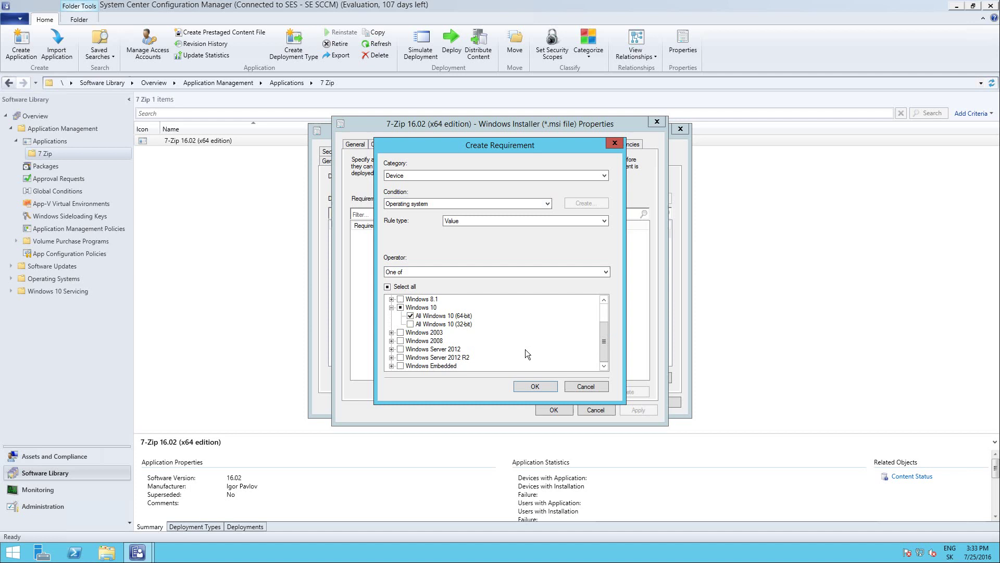
{"action": "left_click", "coordinate": [391, 358]}
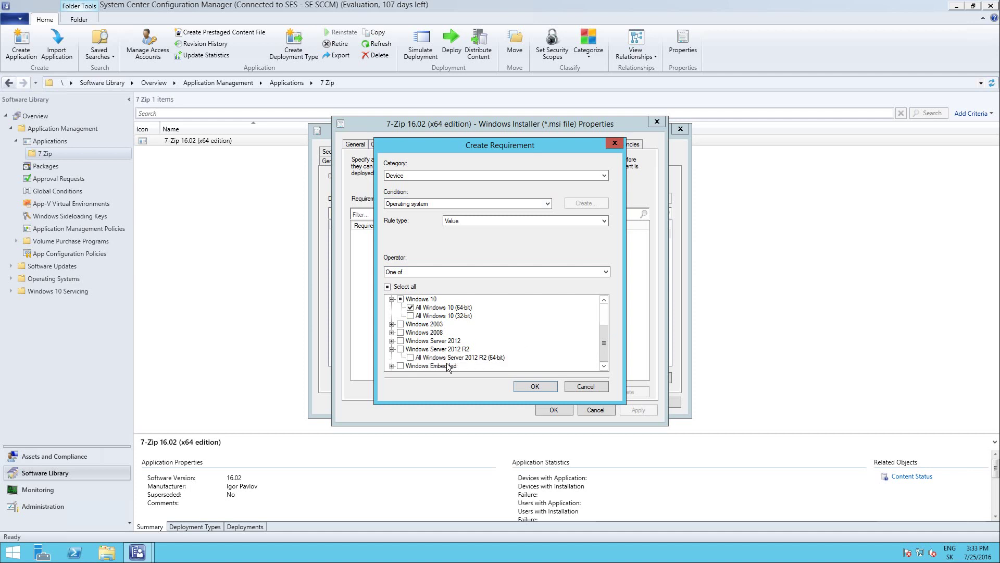
{"action": "left_click", "coordinate": [410, 357]}
{"action": "left_click", "coordinate": [540, 384]}
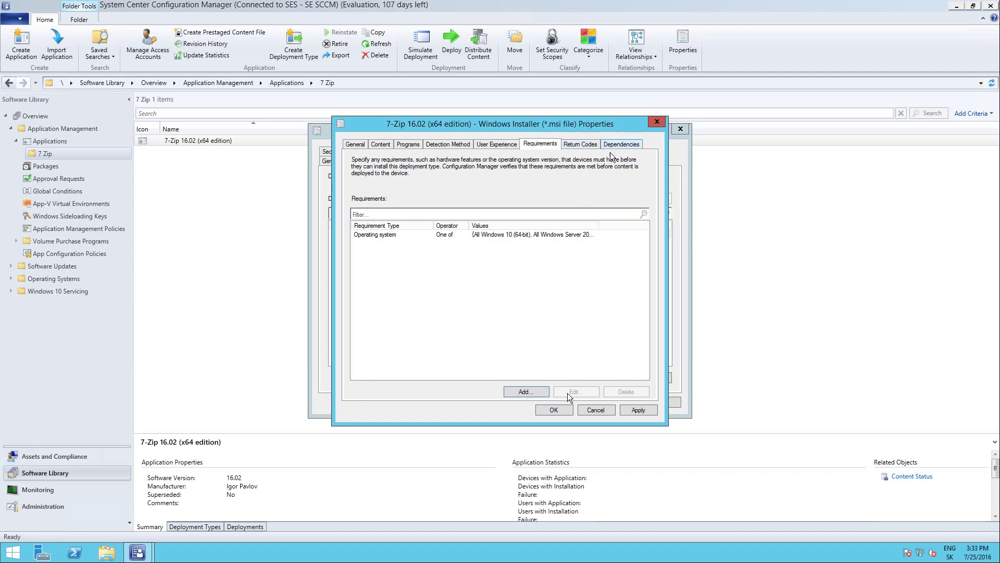
{"action": "left_click", "coordinate": [558, 408]}
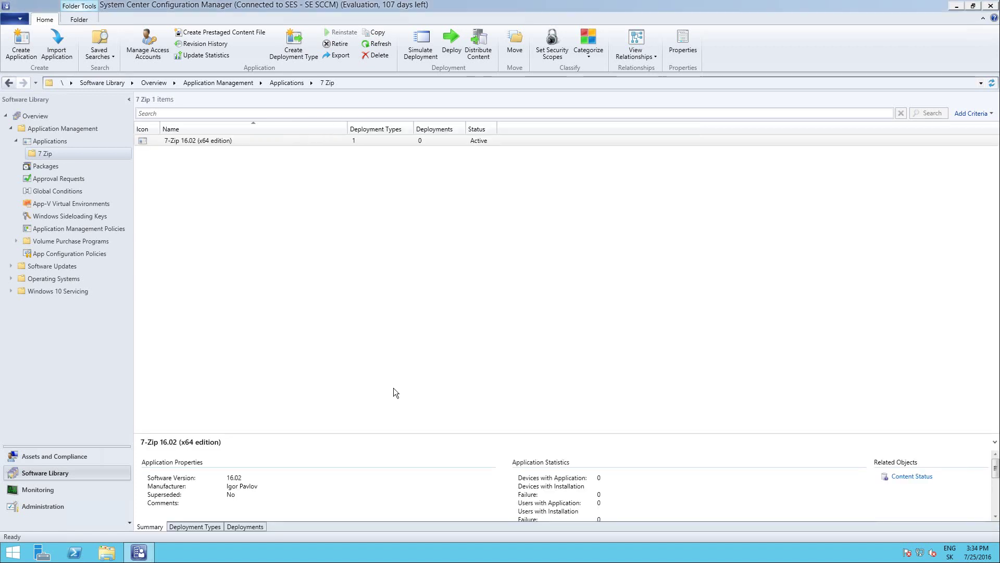
Step: Start deploying the 7-Zip 16.02 (x64 edition) application to the All Desktop and Server Clients device collection
{"action": "right_click", "coordinate": [209, 138]}
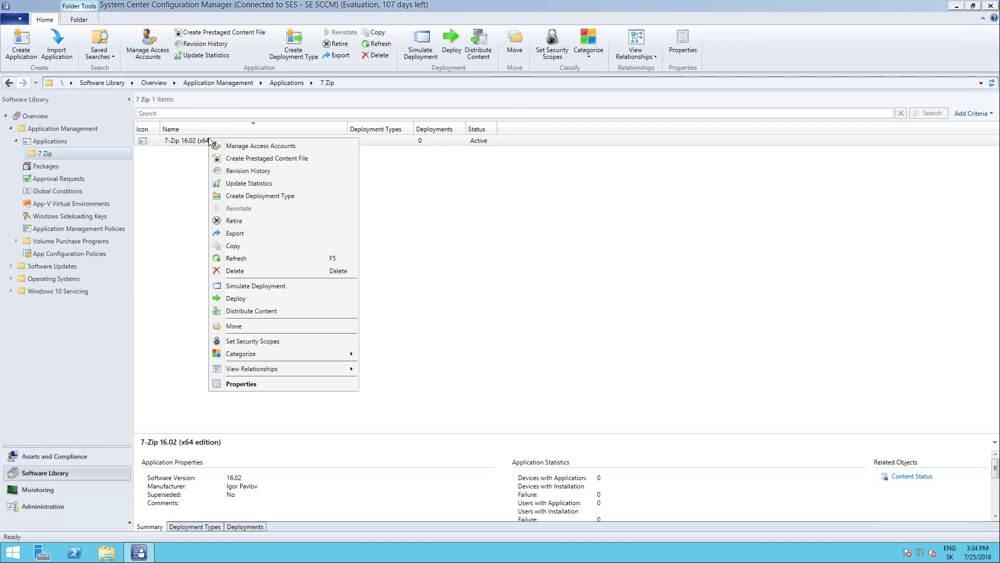
{"action": "left_click", "coordinate": [234, 299]}
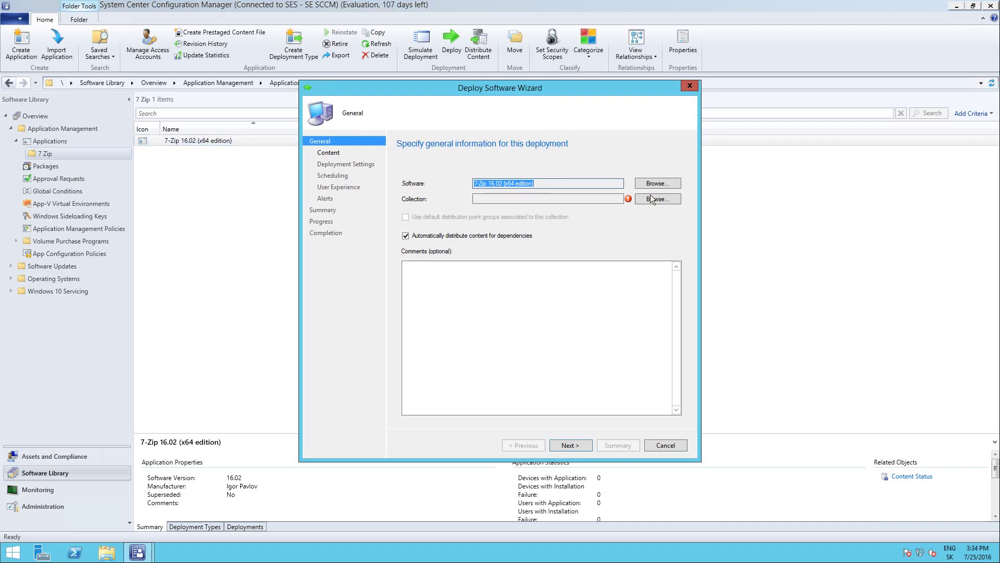
{"action": "left_click", "coordinate": [649, 200]}
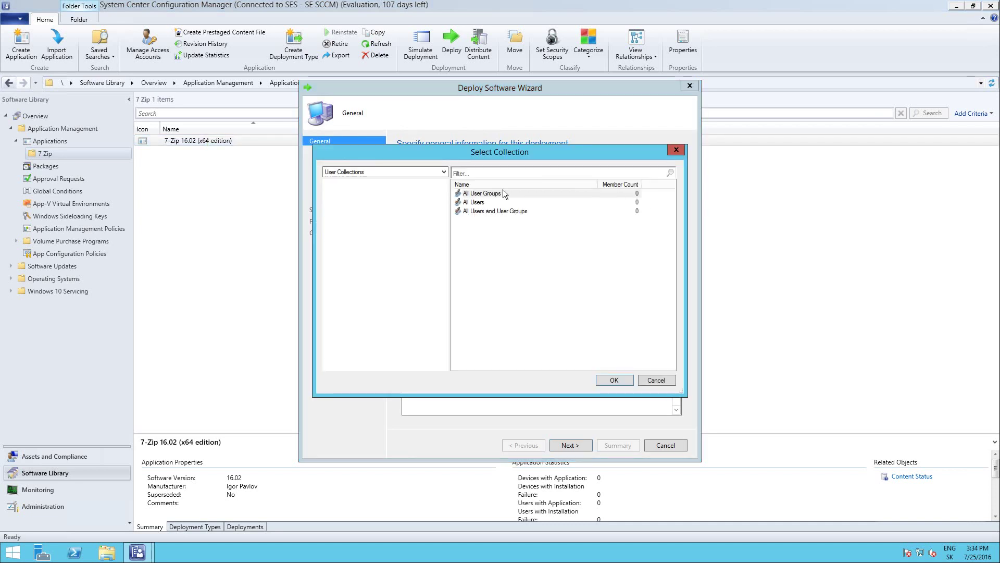
{"action": "left_click", "coordinate": [378, 176]}
{"action": "left_click", "coordinate": [371, 187]}
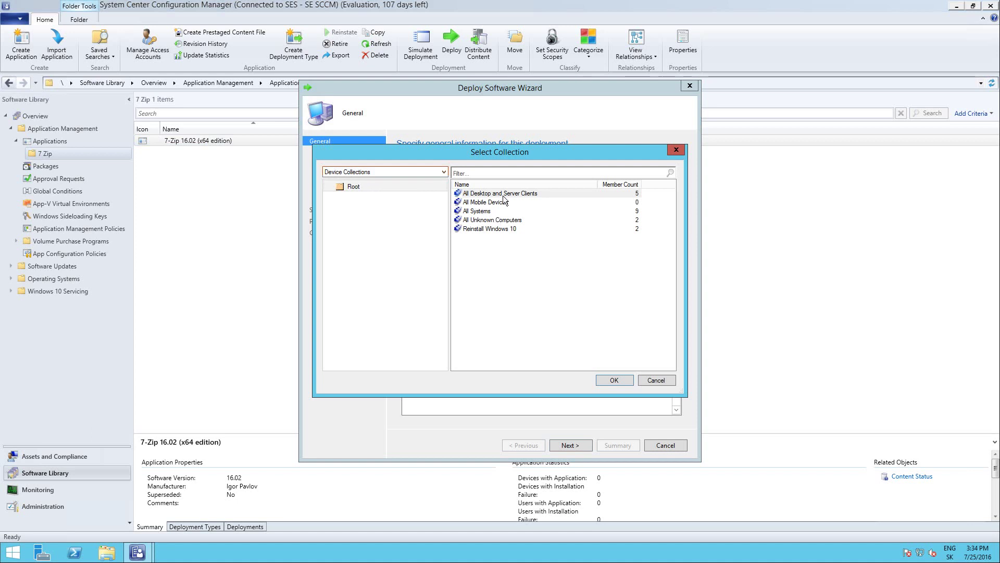
{"action": "left_click", "coordinate": [494, 197]}
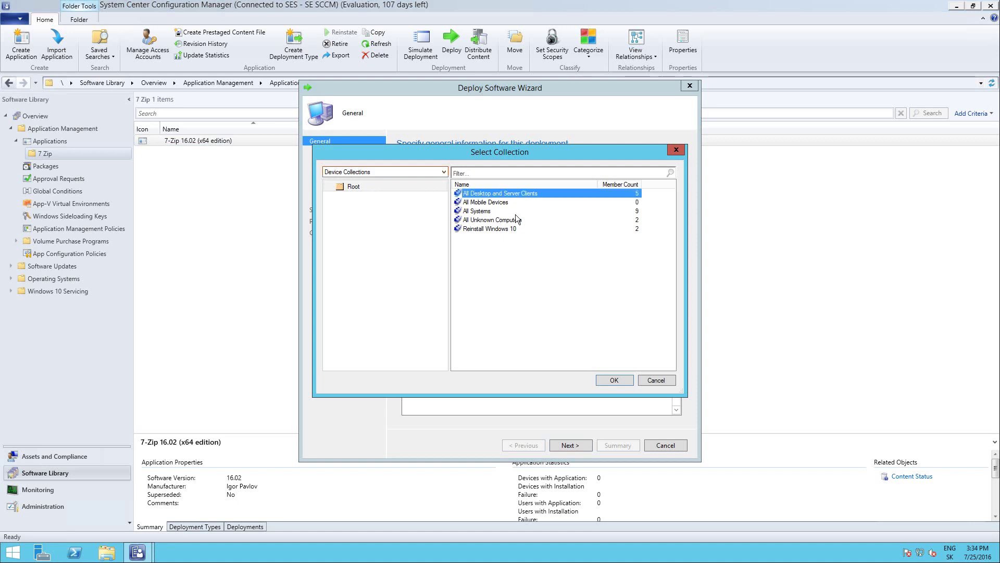
{"action": "left_click", "coordinate": [614, 381]}
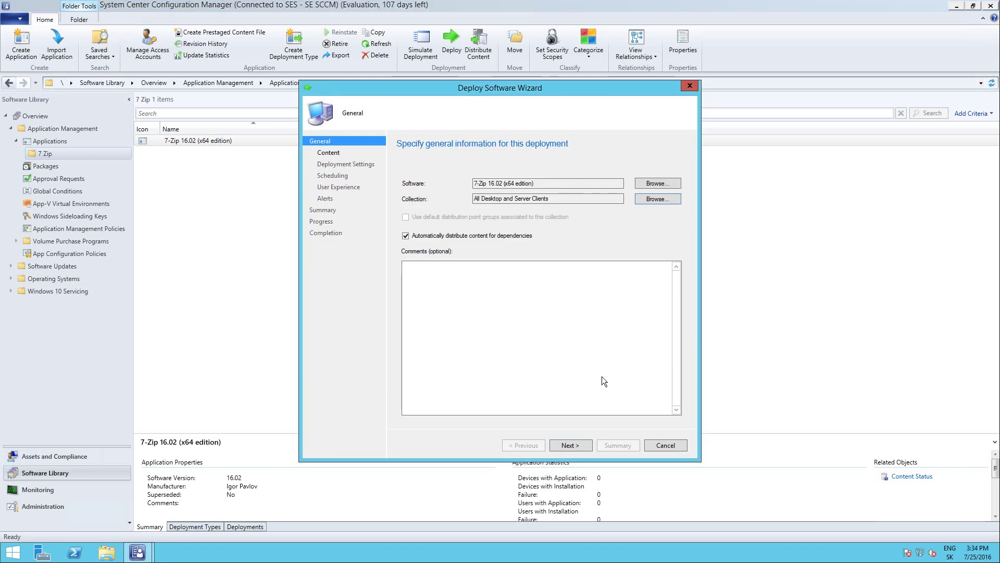
{"action": "left_click", "coordinate": [576, 446]}
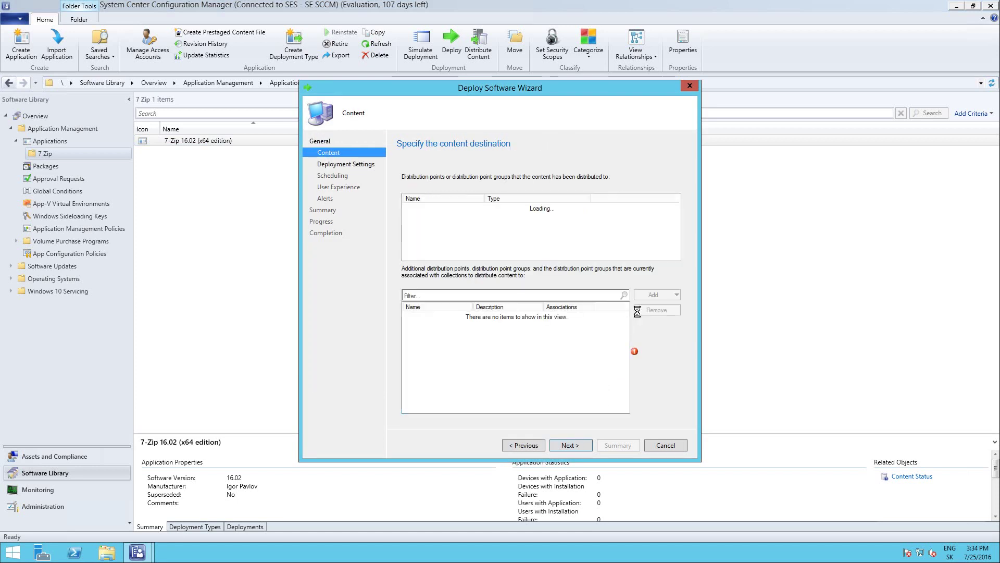
Step: Add the distribution point SCCM.SEAS.TEST as the content destination for the deployment
{"action": "left_click", "coordinate": [660, 298]}
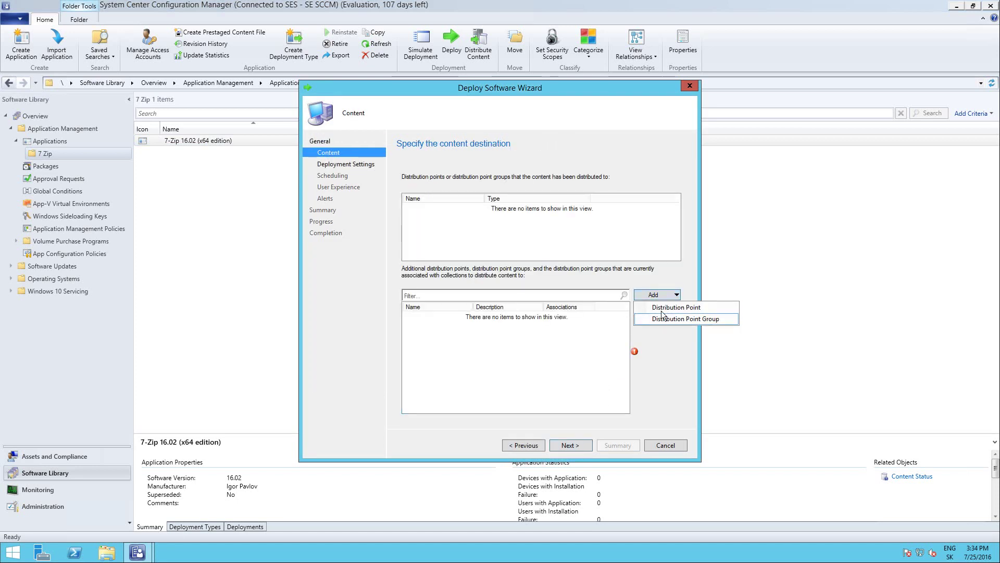
{"action": "left_click", "coordinate": [664, 307]}
{"action": "left_click", "coordinate": [384, 256]}
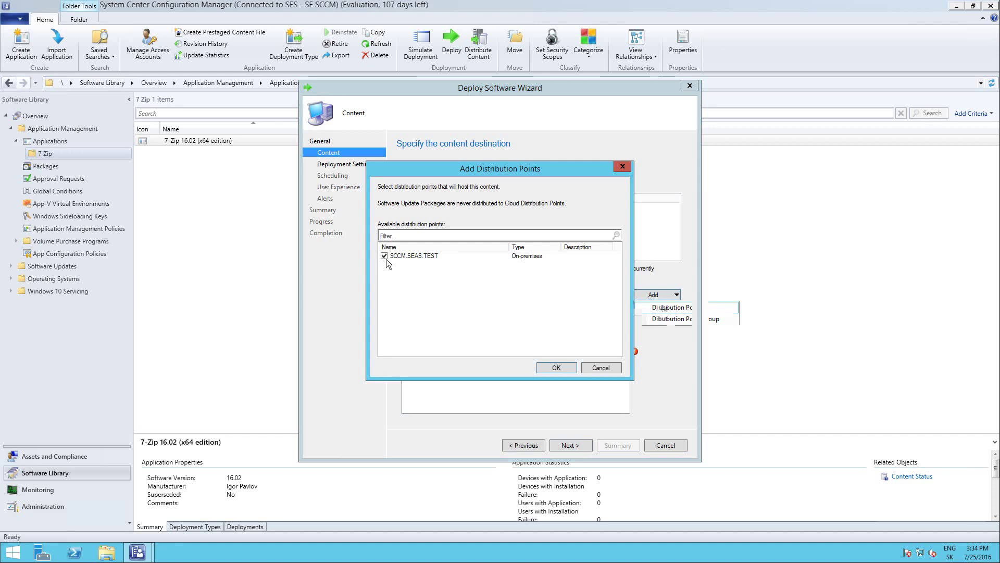
{"action": "left_click", "coordinate": [553, 367]}
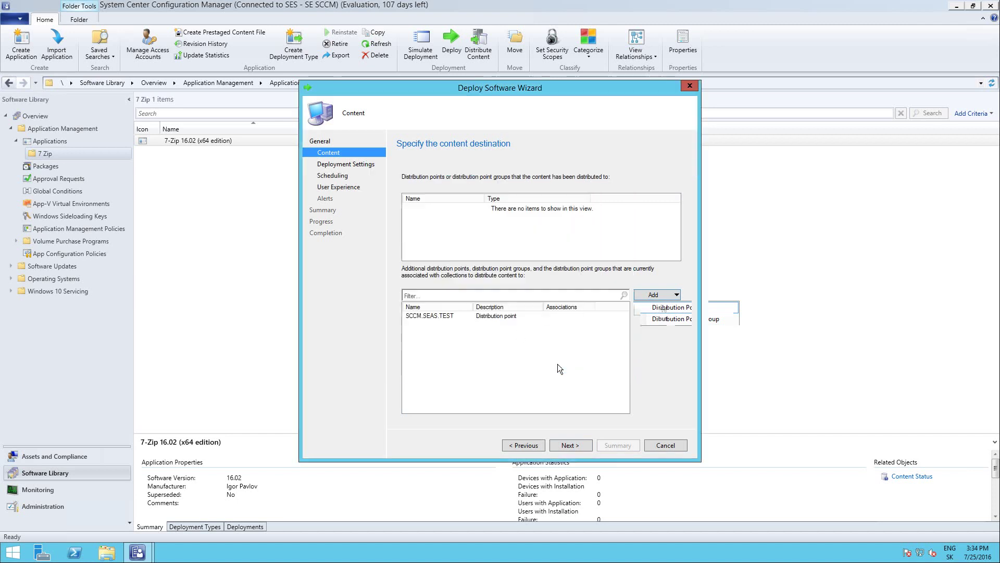
{"action": "left_click", "coordinate": [568, 444]}
Step: Set the deployment purpose to Required, keeping the Install action
{"action": "left_click", "coordinate": [511, 195]}
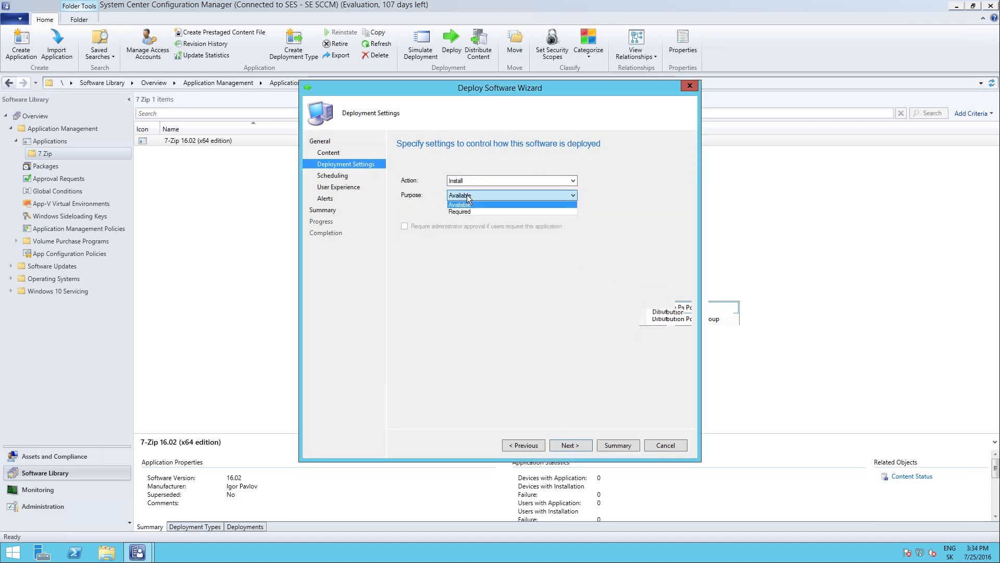
{"action": "left_click", "coordinate": [467, 211]}
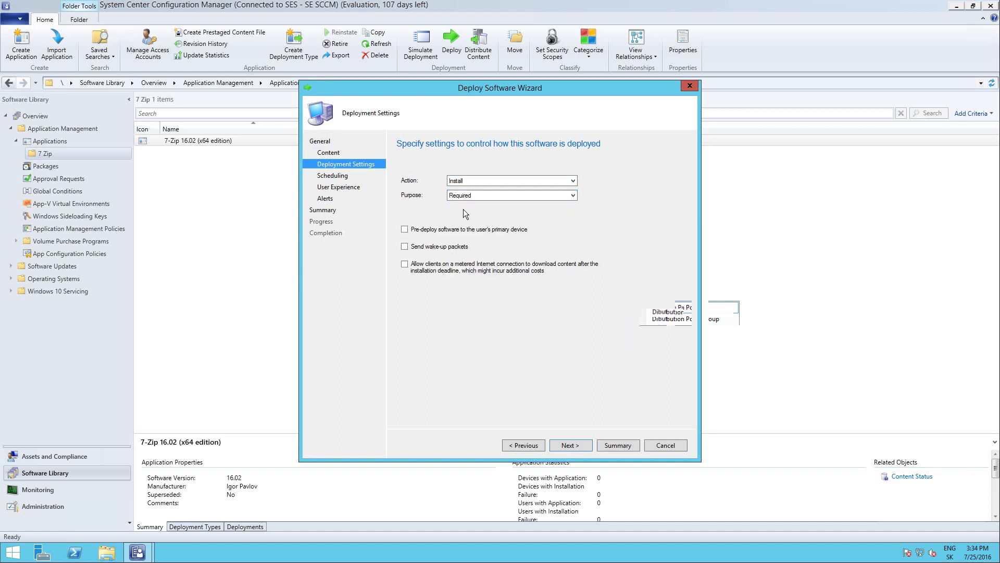
{"action": "left_click", "coordinate": [573, 445]}
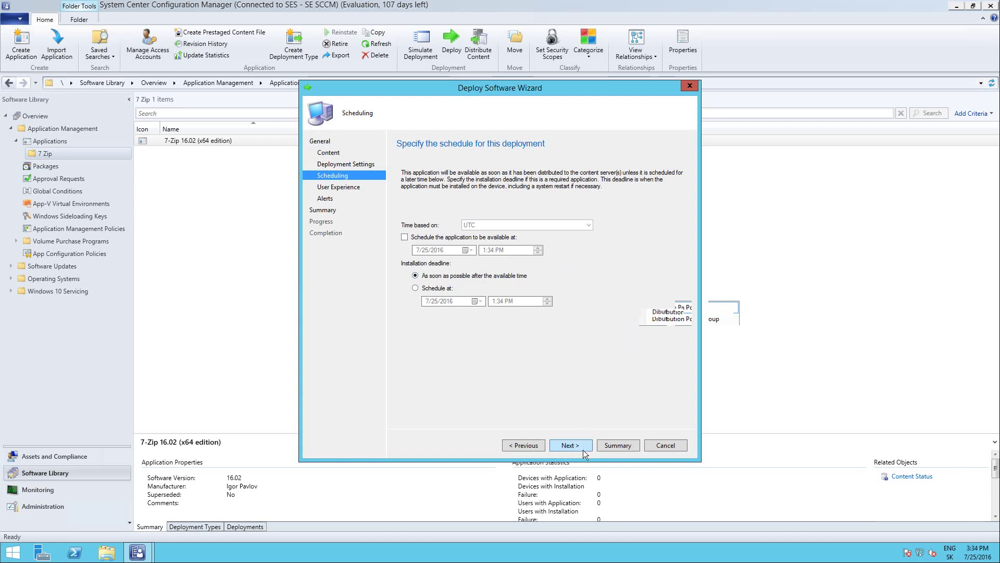
Step: Accept the default scheduling, user experience and alert settings, and complete the deployment
{"action": "left_click", "coordinate": [581, 449]}
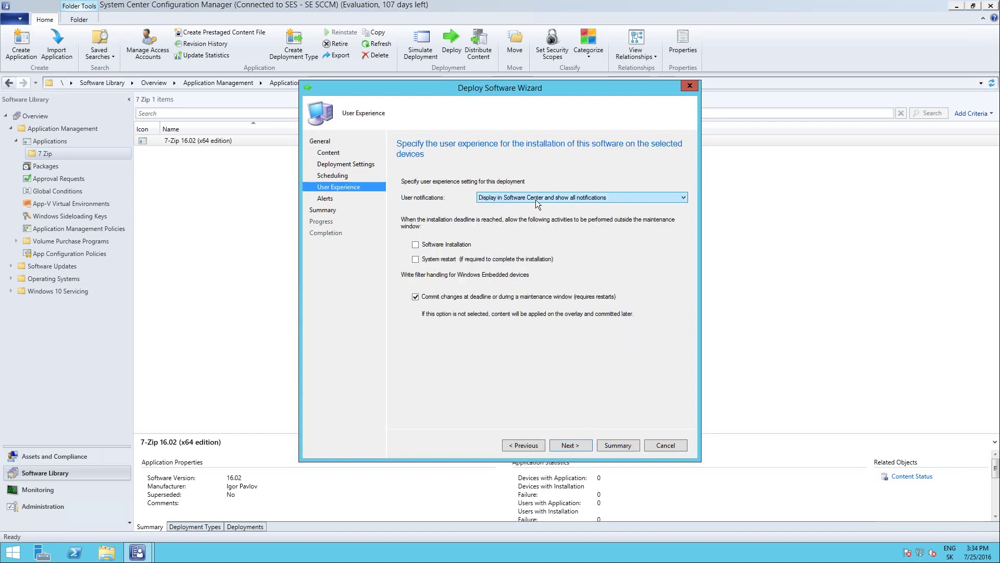
{"action": "left_click", "coordinate": [568, 447]}
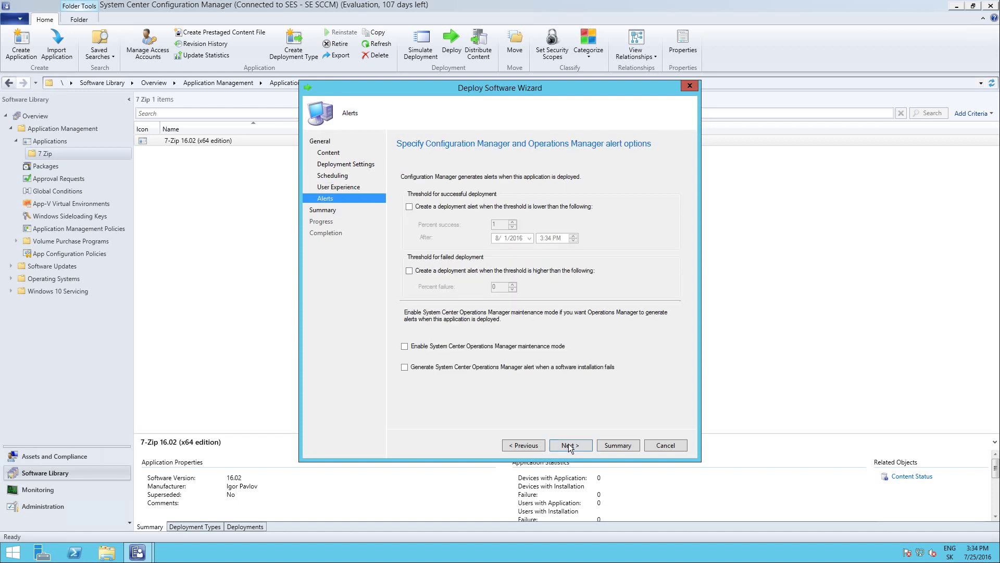
{"action": "left_click", "coordinate": [569, 444]}
{"action": "left_click", "coordinate": [569, 446]}
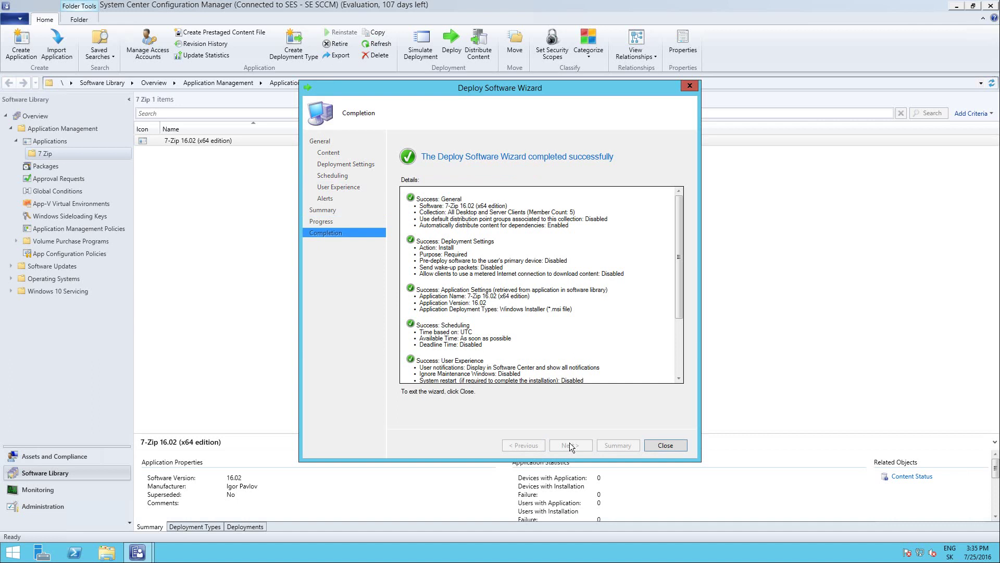
{"action": "left_click", "coordinate": [663, 444]}
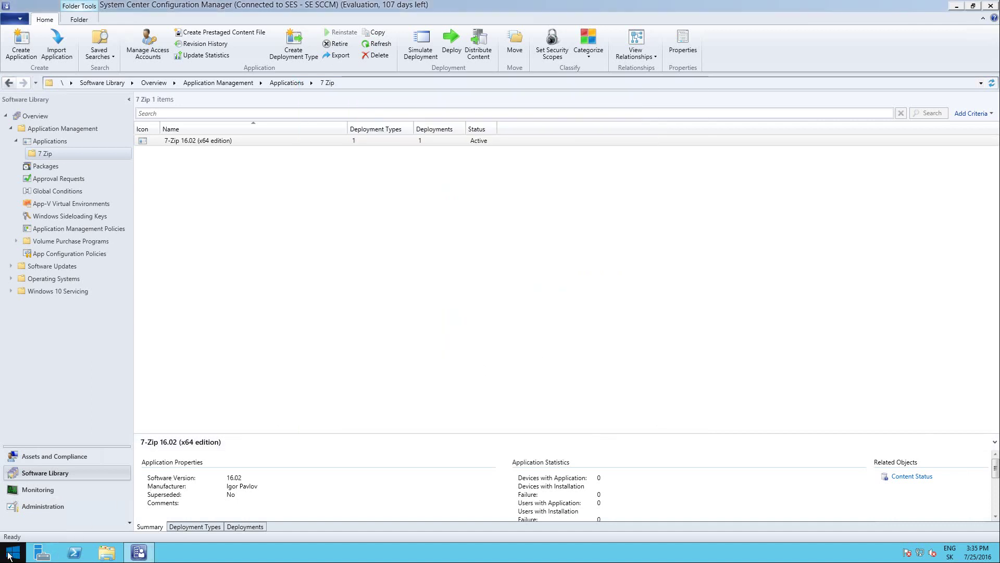
Step: Show the 7-Zip application's deployments and select the one for All Desktop and Server Clients
{"action": "left_click", "coordinate": [248, 526]}
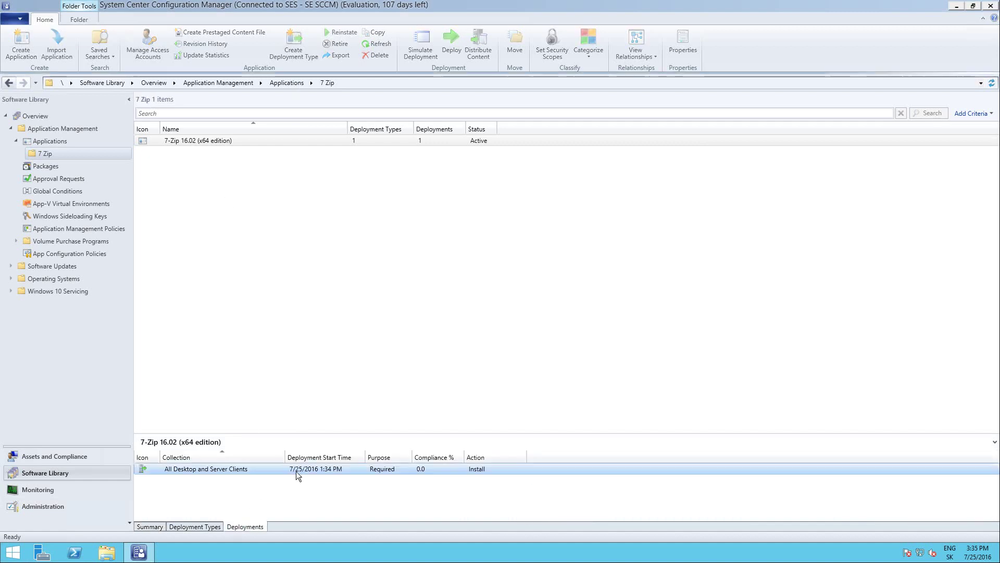
{"action": "left_click", "coordinate": [283, 470]}
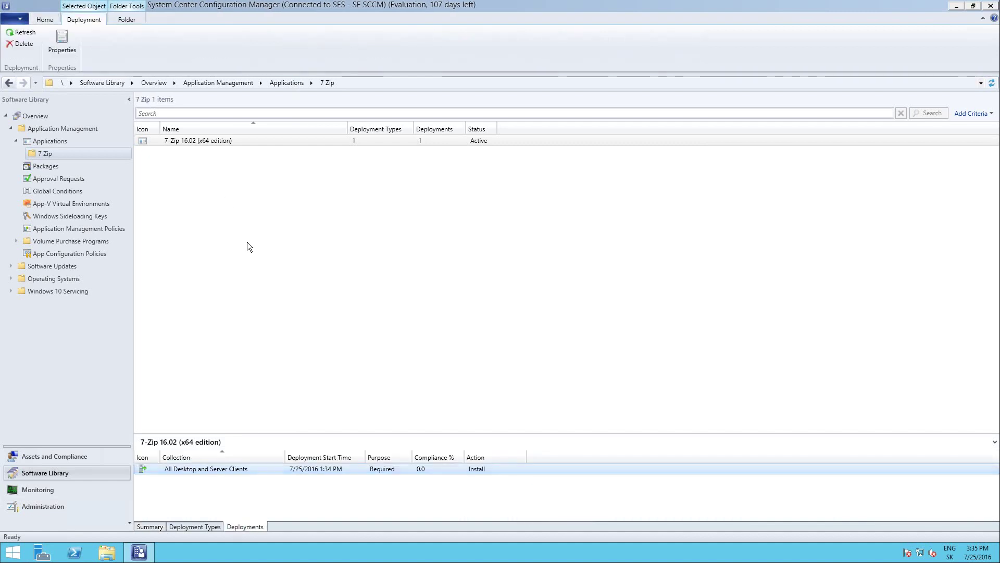